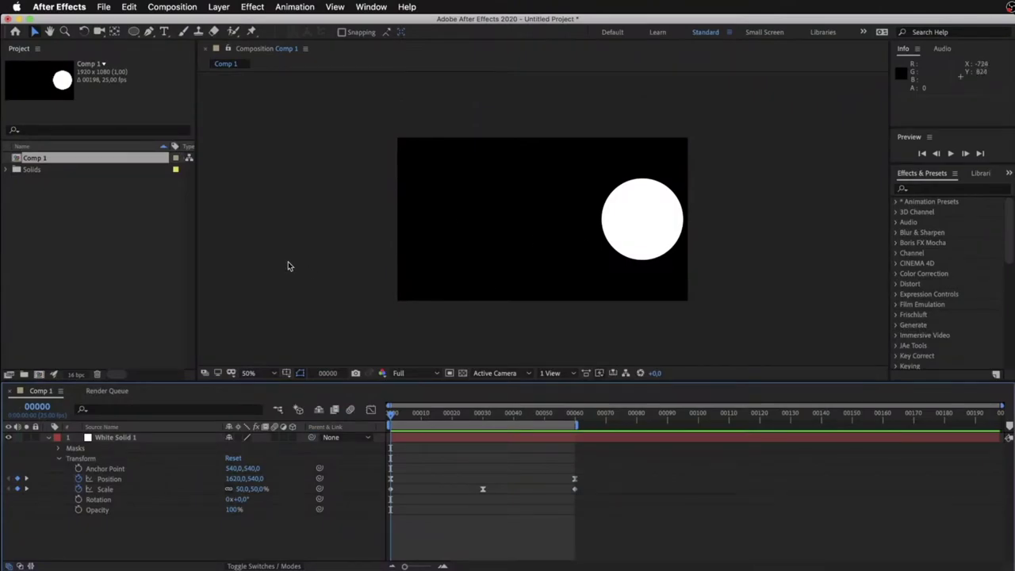
# Use Save As to store the project as Untitled Project.aep in the Desktop FILE folder
pyautogui.click(108, 8)
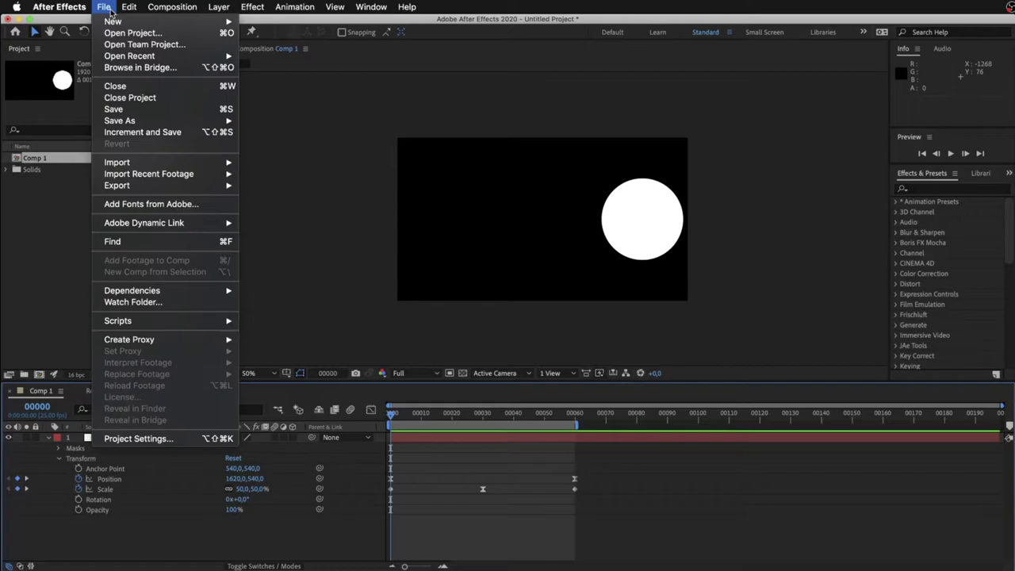
pyautogui.moveTo(169, 124)
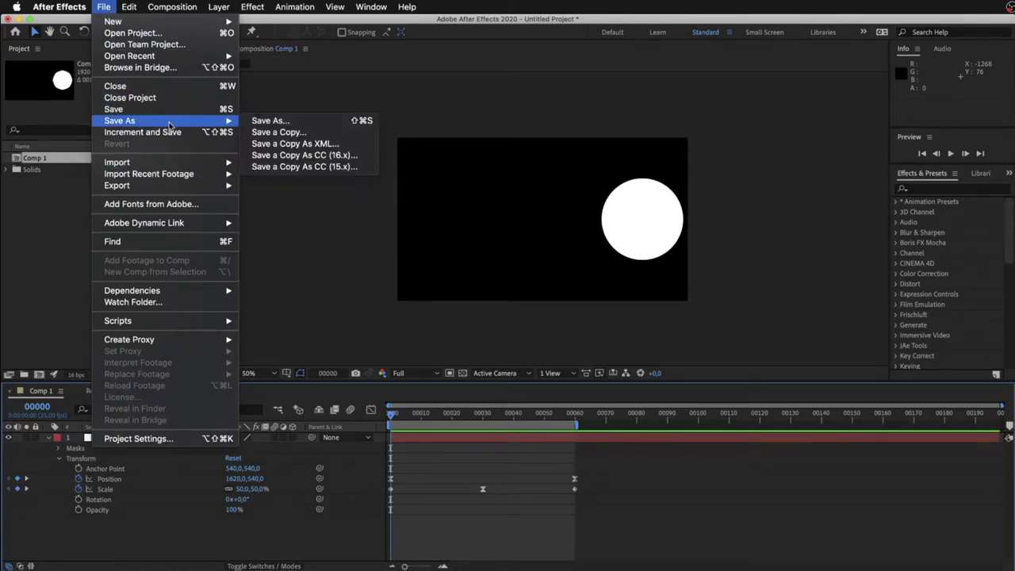
pyautogui.click(182, 112)
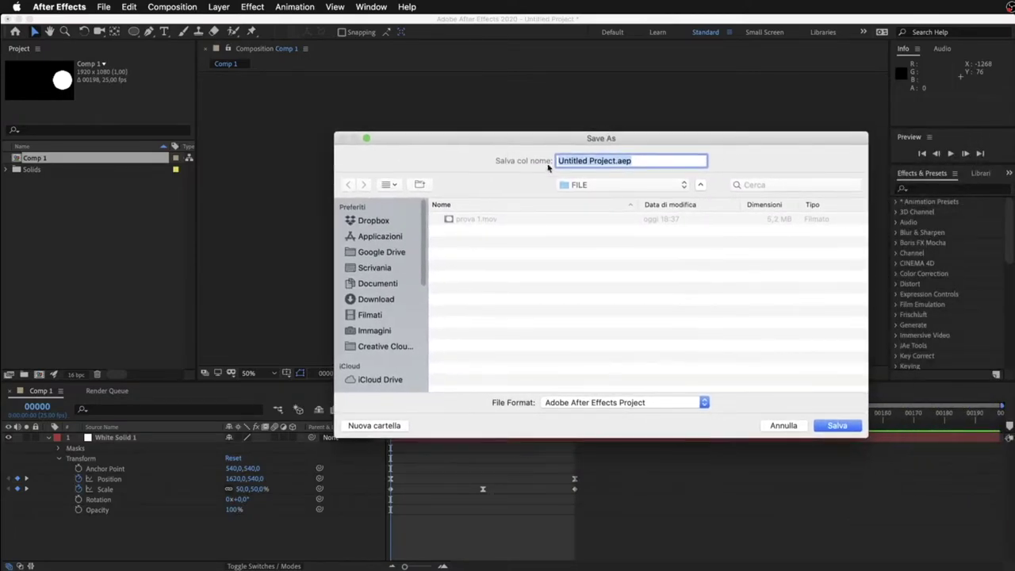
pyautogui.click(604, 161)
pyautogui.moveTo(617, 160); pyautogui.dragTo(489, 148)
pyautogui.click(851, 428)
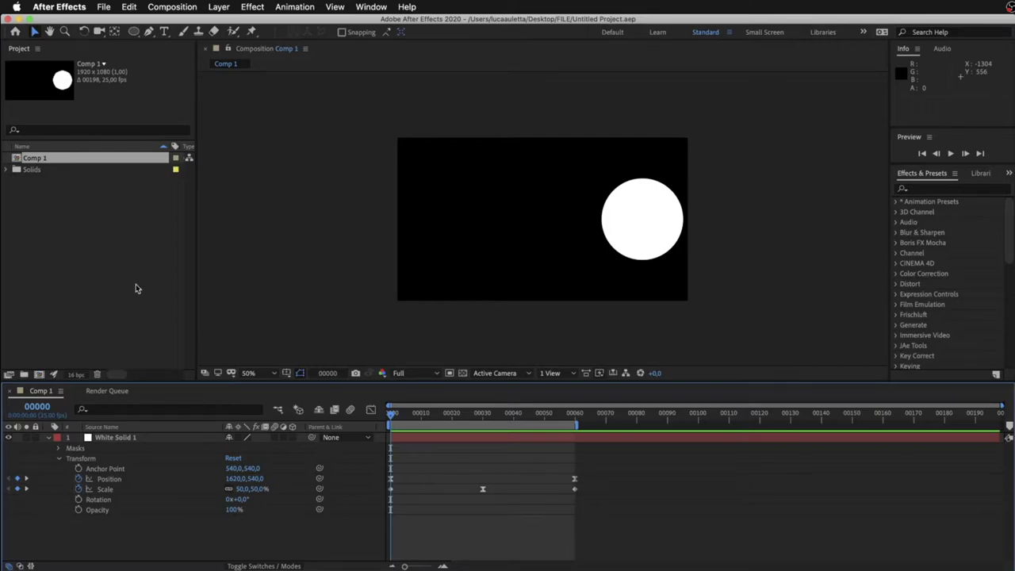
# Show the File > Save As submenu with its Save a Copy option
pyautogui.click(109, 8)
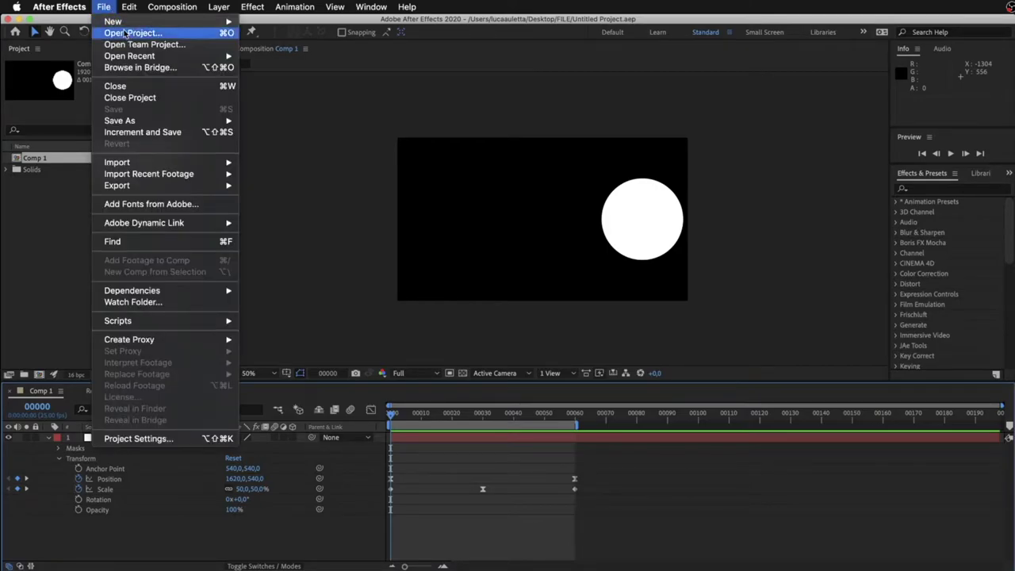
pyautogui.moveTo(170, 120)
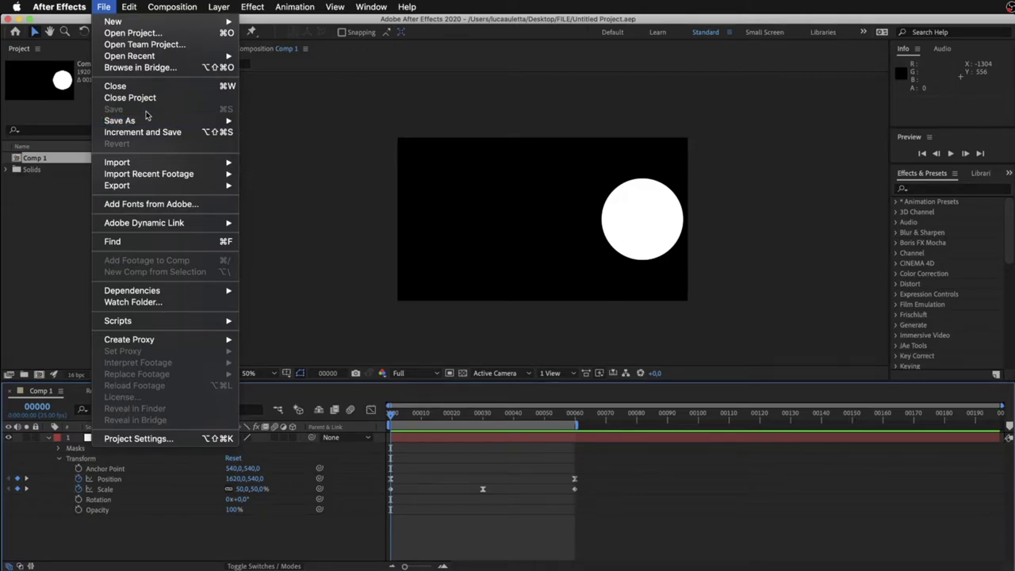
pyautogui.moveTo(127, 121)
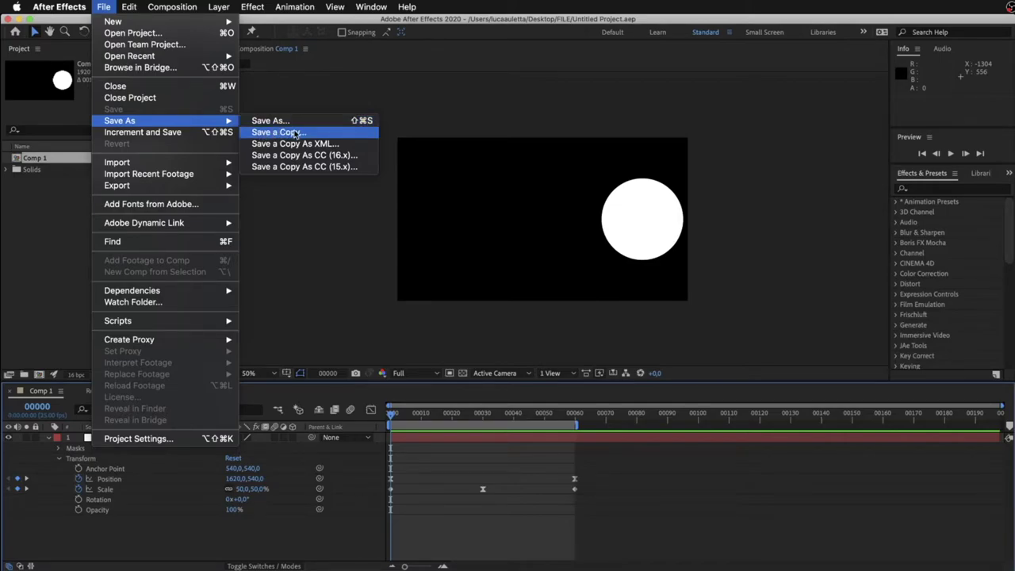
# Save a copy of the project named Untitled Project copy2.aep in the FILE folder
pyautogui.click(294, 132)
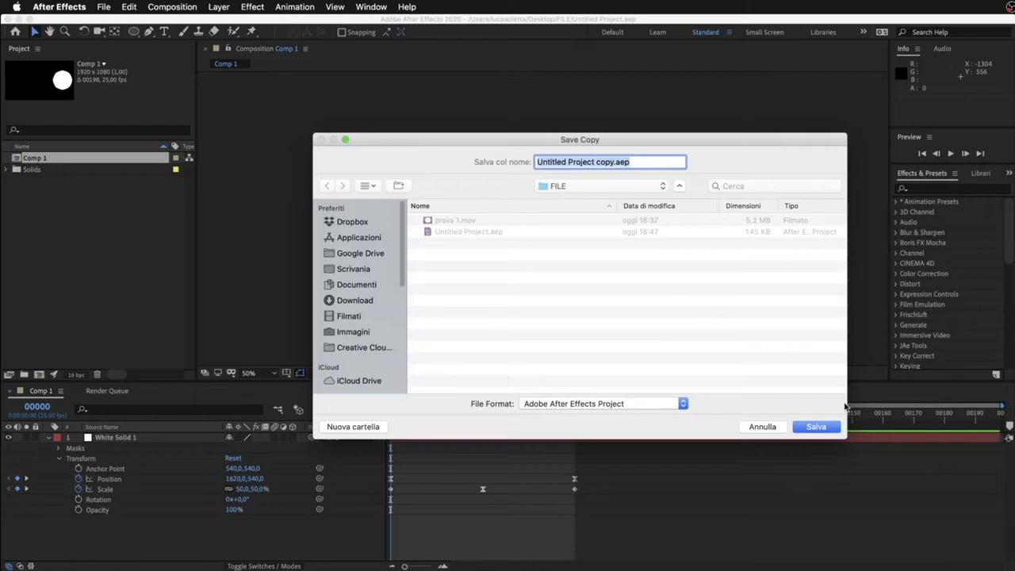
pyautogui.click(612, 163)
pyautogui.write('2')
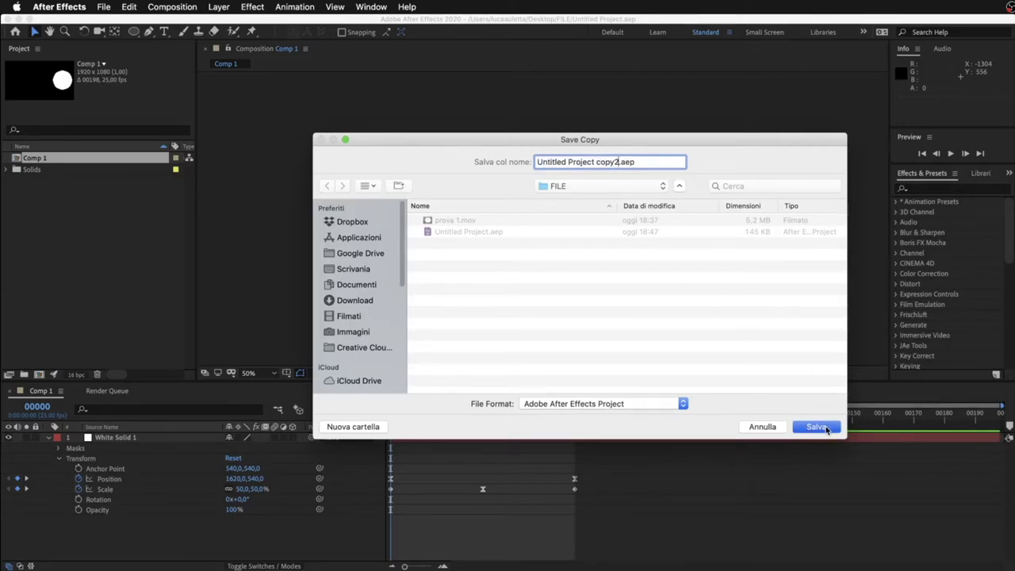
pyautogui.click(825, 427)
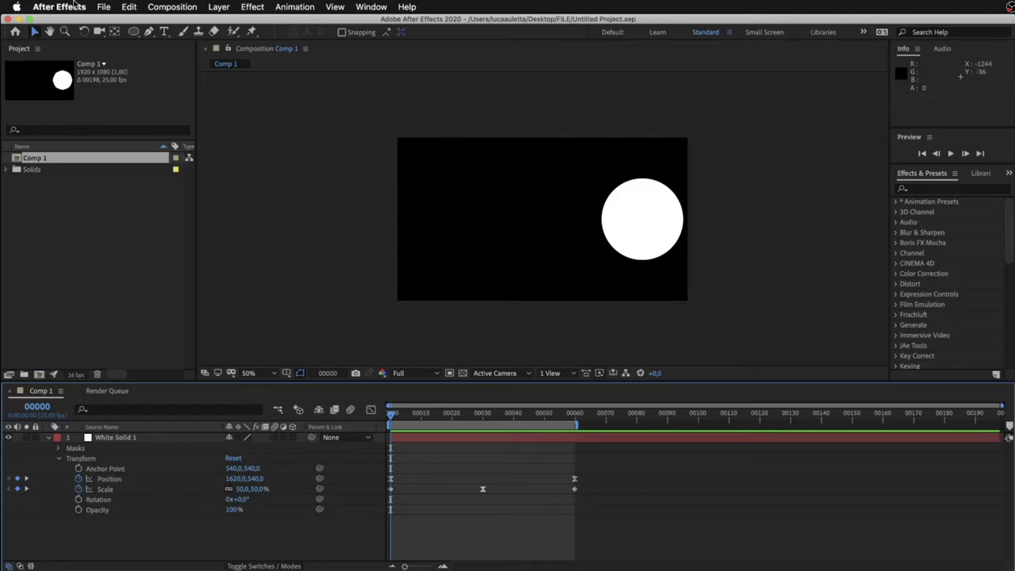
# Open the General page of Preferences with the Option+Cmd+; shortcut
pyautogui.click(72, 8)
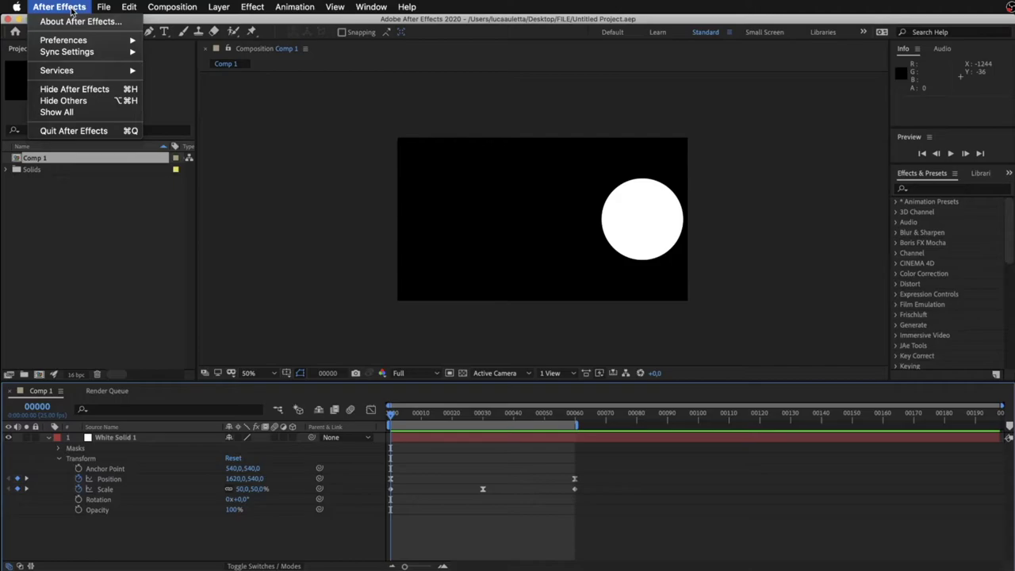
pyautogui.moveTo(85, 41)
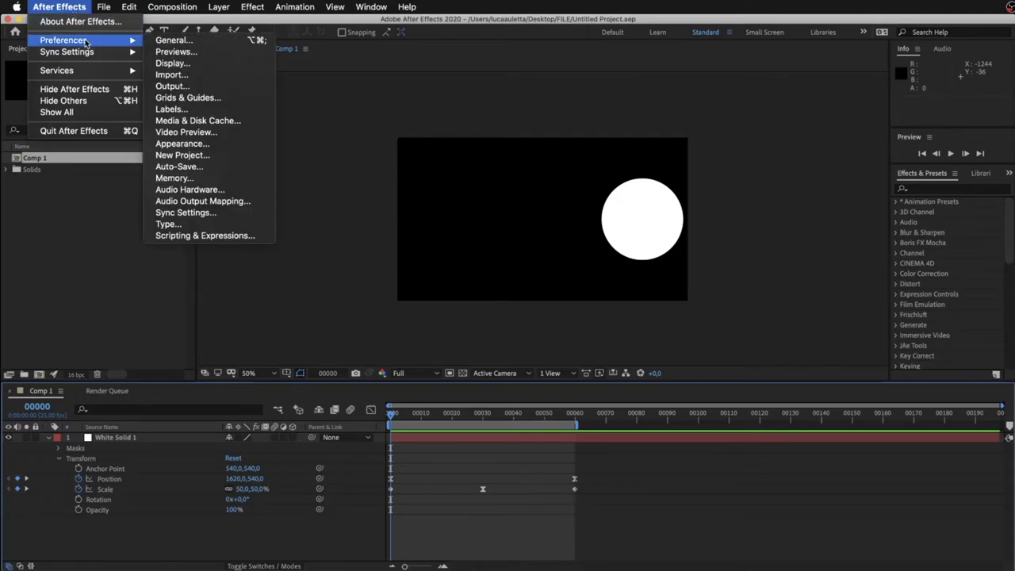
pyautogui.click(59, 8)
pyautogui.click(59, 8)
pyautogui.moveTo(65, 40)
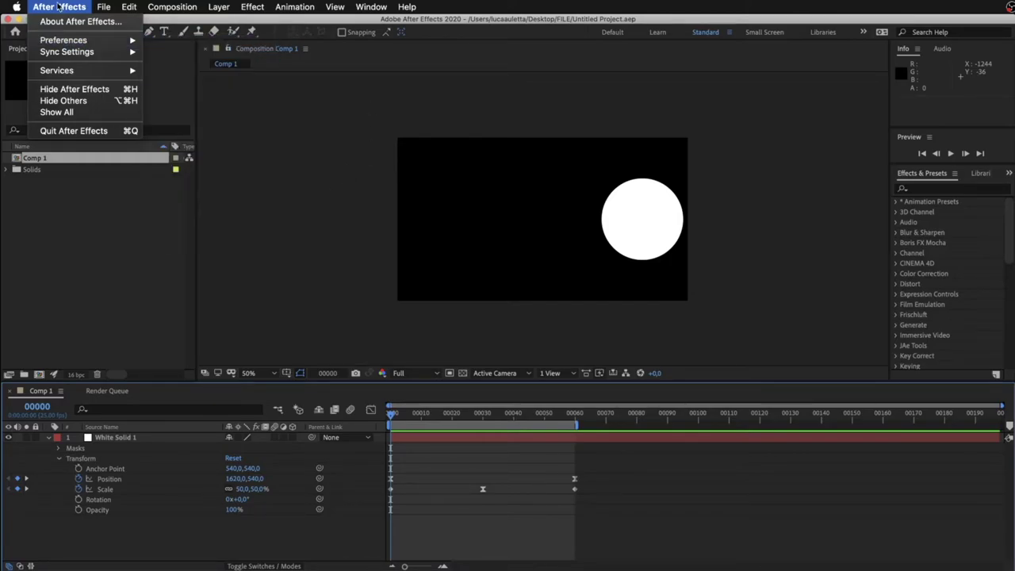
pyautogui.moveTo(99, 7)
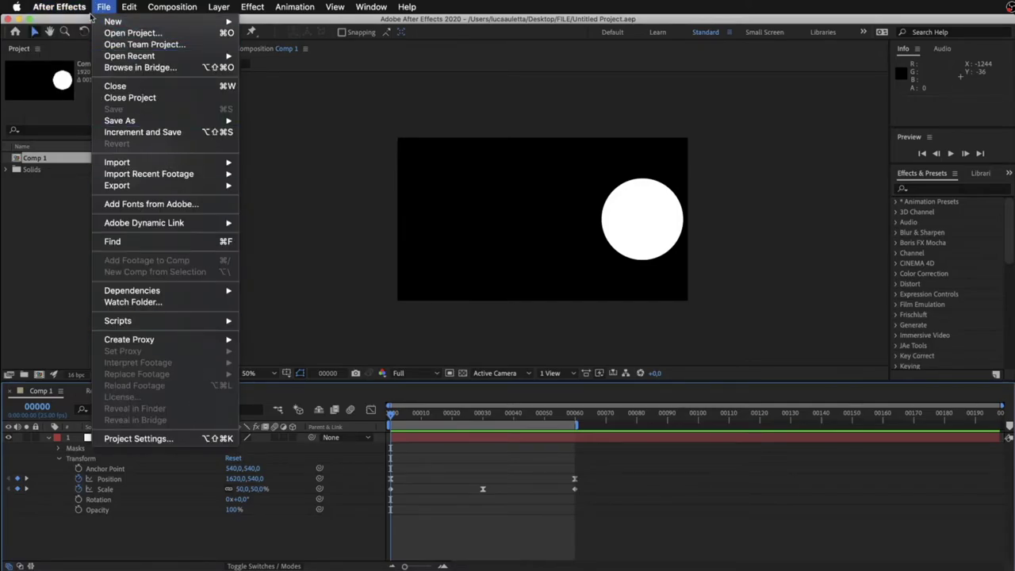
pyautogui.moveTo(59, 6)
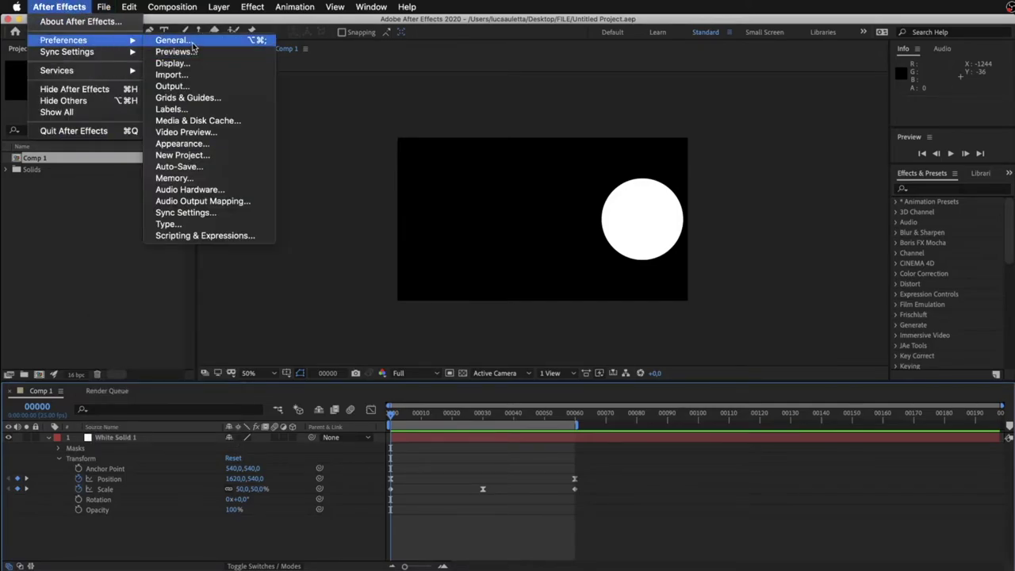
pyautogui.click(544, 215)
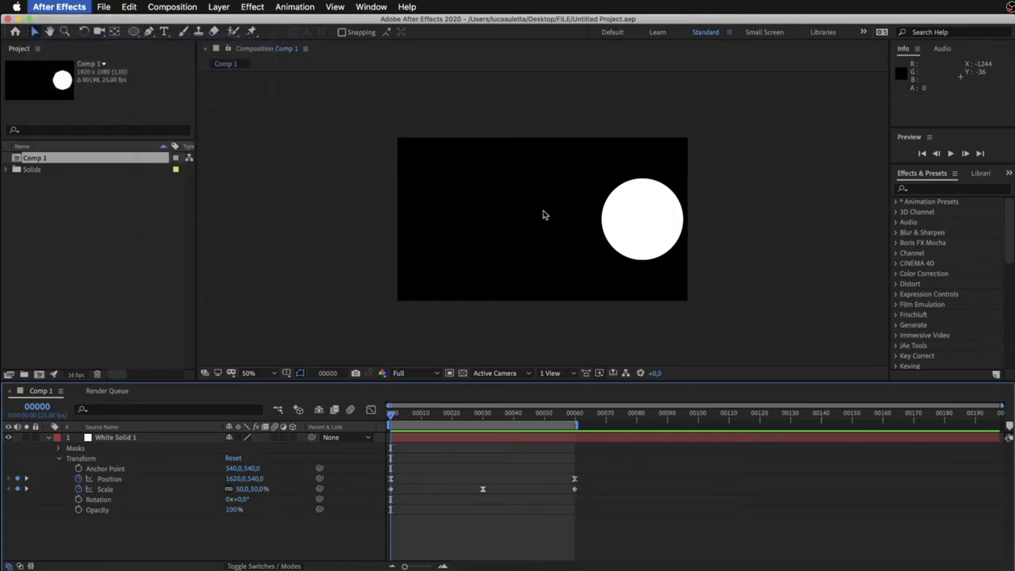
pyautogui.press('super+alt+semicolon')
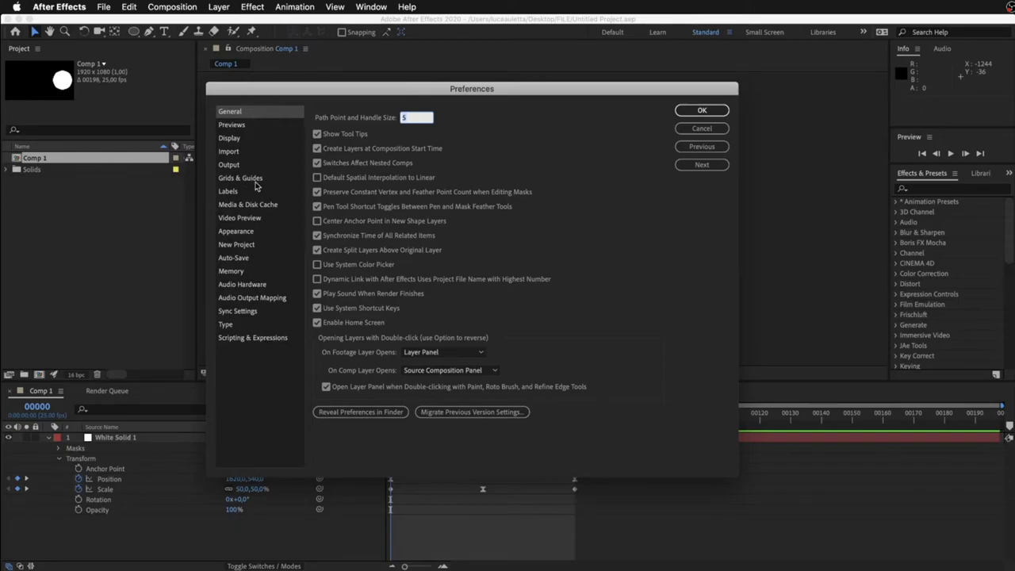
# On the Auto-Save page, set the auto-save interval to 15 minutes
pyautogui.click(238, 258)
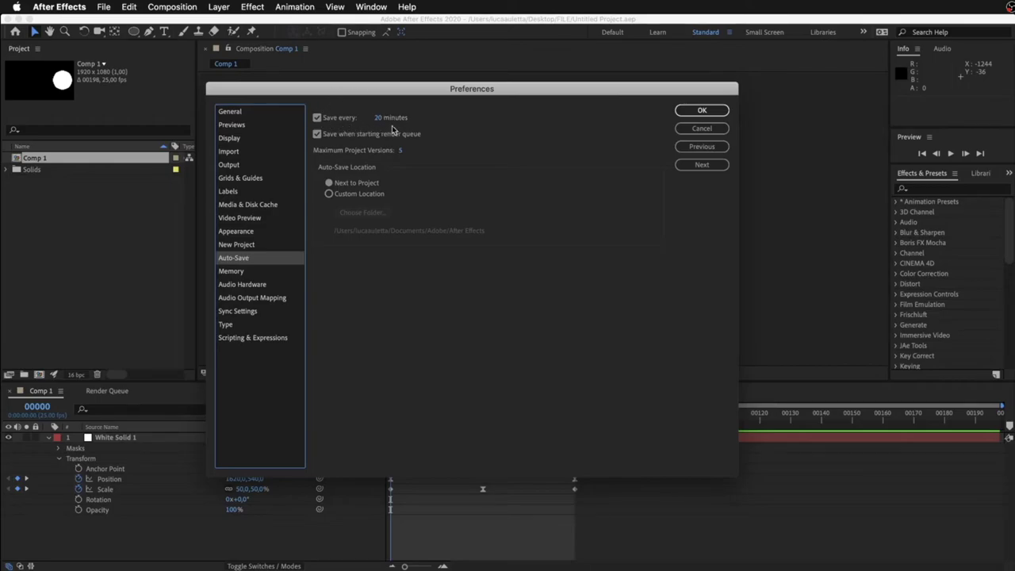
pyautogui.click(379, 118)
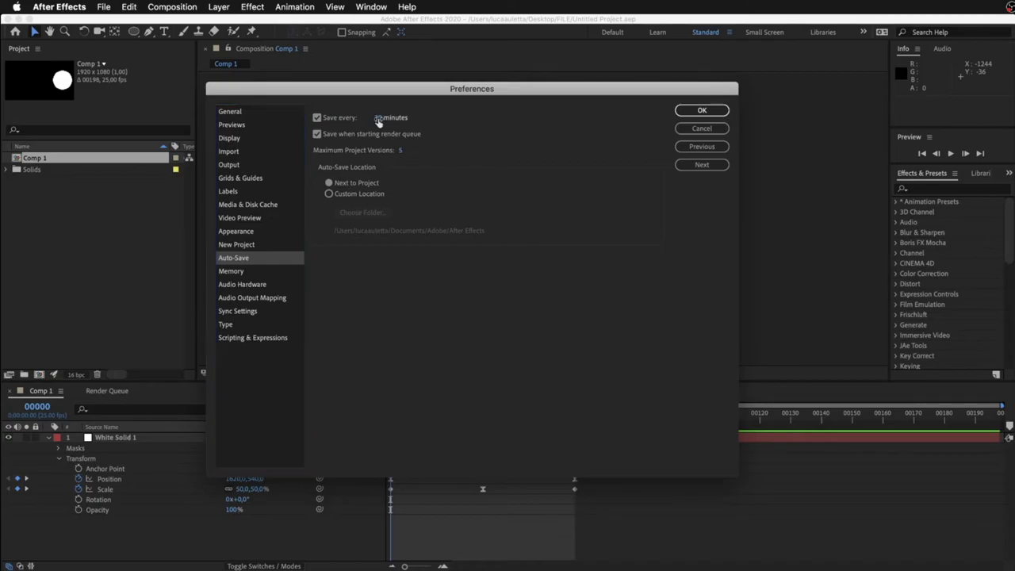
pyautogui.click(379, 118)
pyautogui.write('5')
pyautogui.press('Return')
# Keep a maximum of 8 project versions in a custom location and confirm the preferences
pyautogui.click(401, 153)
pyautogui.write('8')
pyautogui.click(456, 143)
pyautogui.click(374, 198)
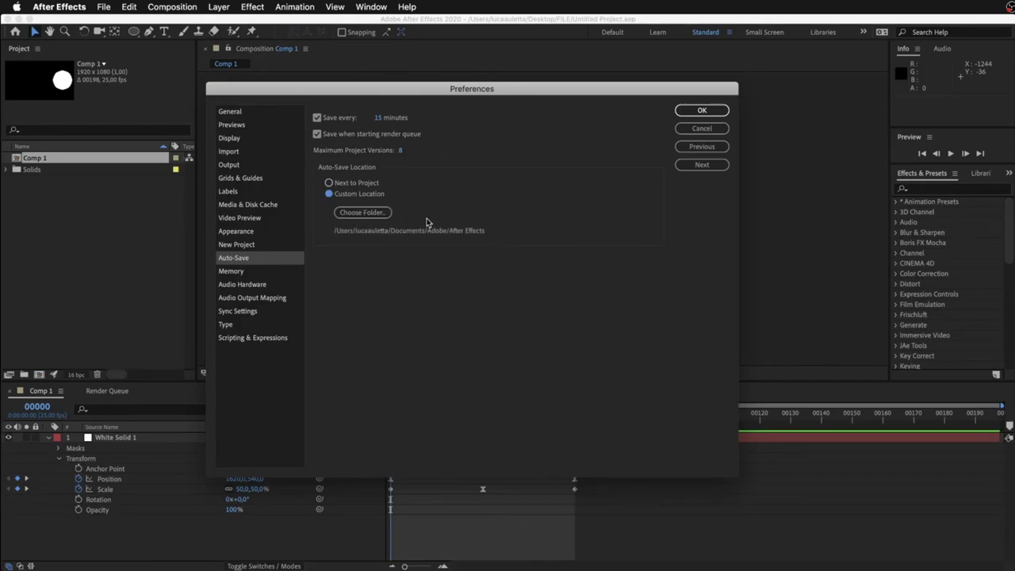
pyautogui.press('Return')
# Increment and Save to create Untitled Project 2.aep, then view it in the Finder FILE folder
pyautogui.click(104, 7)
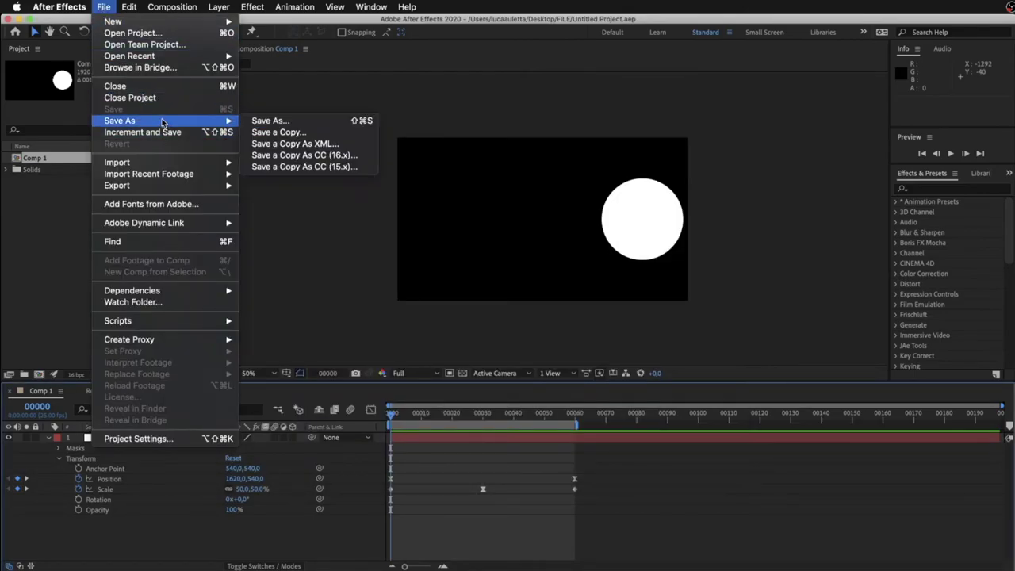
pyautogui.moveTo(112, 125)
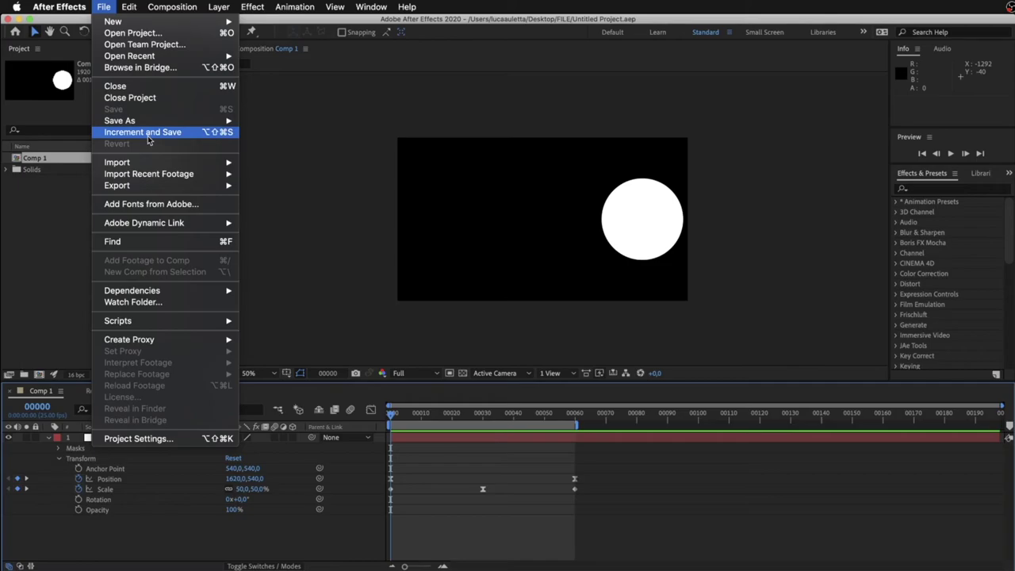
pyautogui.click(149, 137)
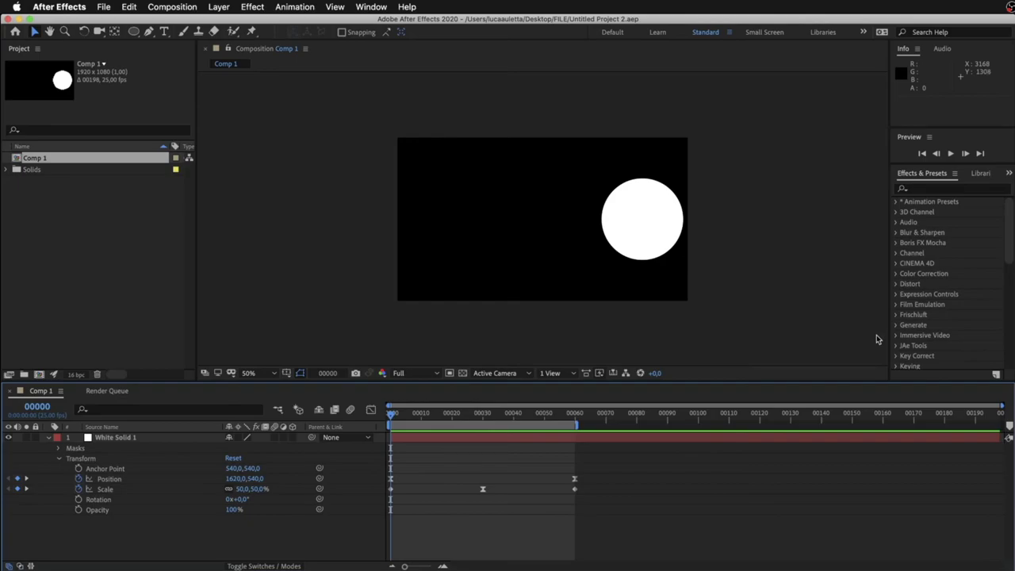
pyautogui.press('super+Tab')
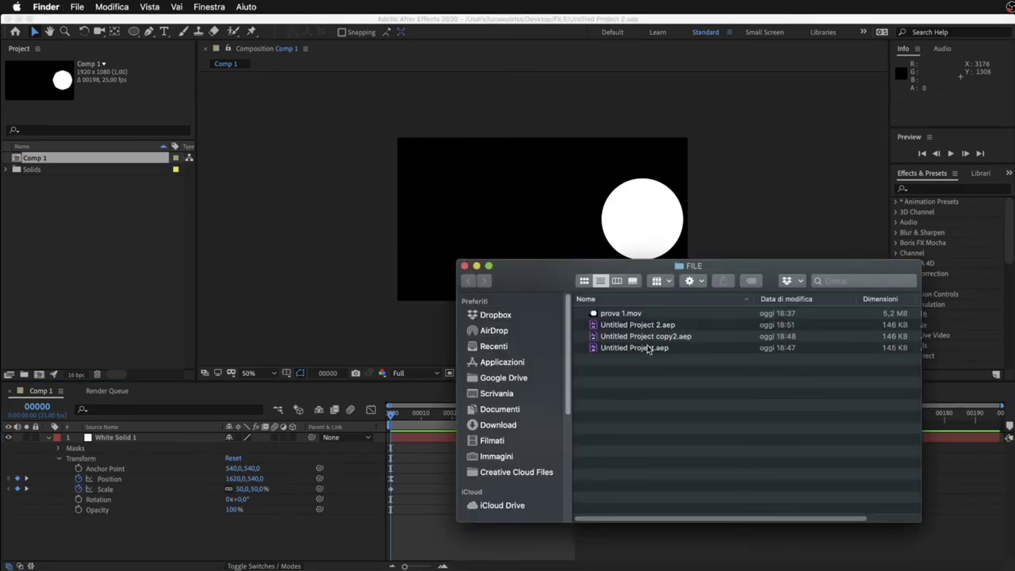
# Check Untitled Project.aep and Untitled Project 2.aep in Finder, then minimize the FILE window
pyautogui.click(649, 350)
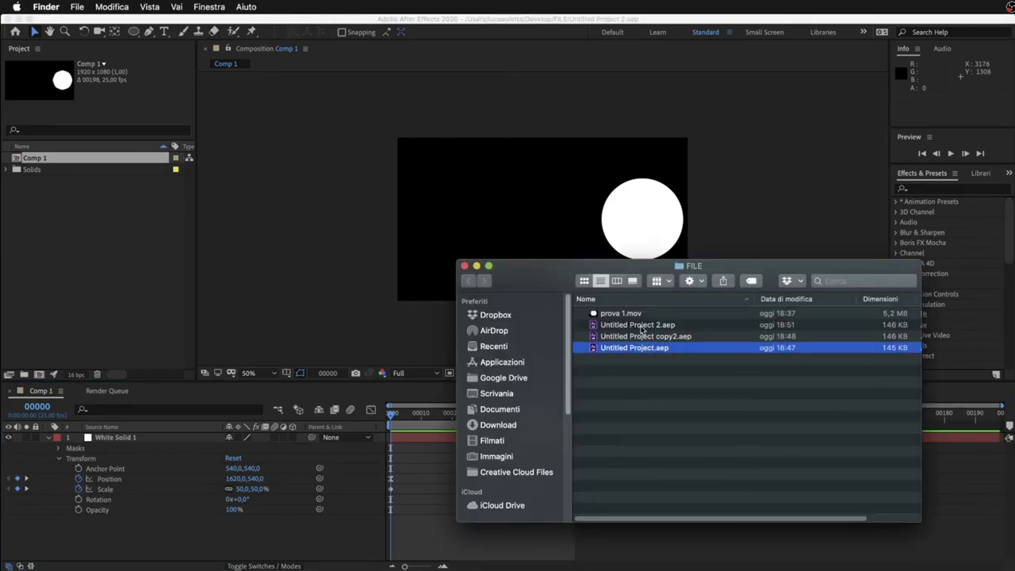
pyautogui.click(643, 329)
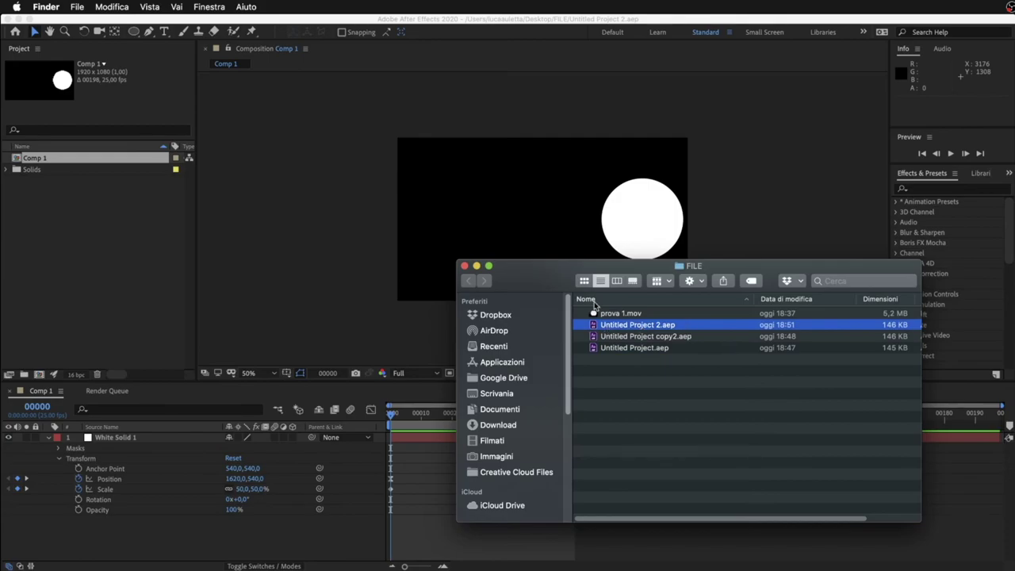
pyautogui.doubleClick(513, 281)
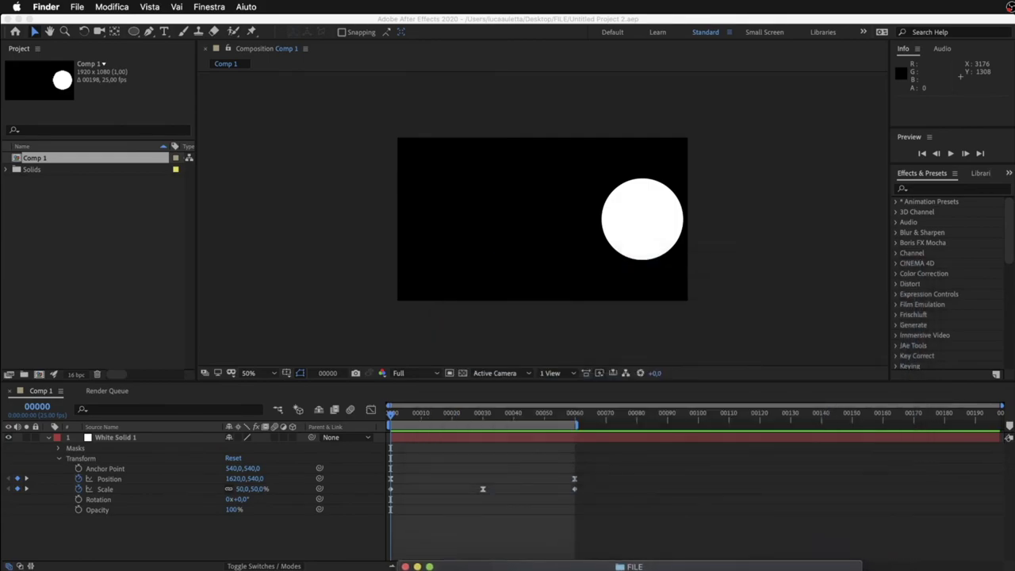
pyautogui.click(73, 8)
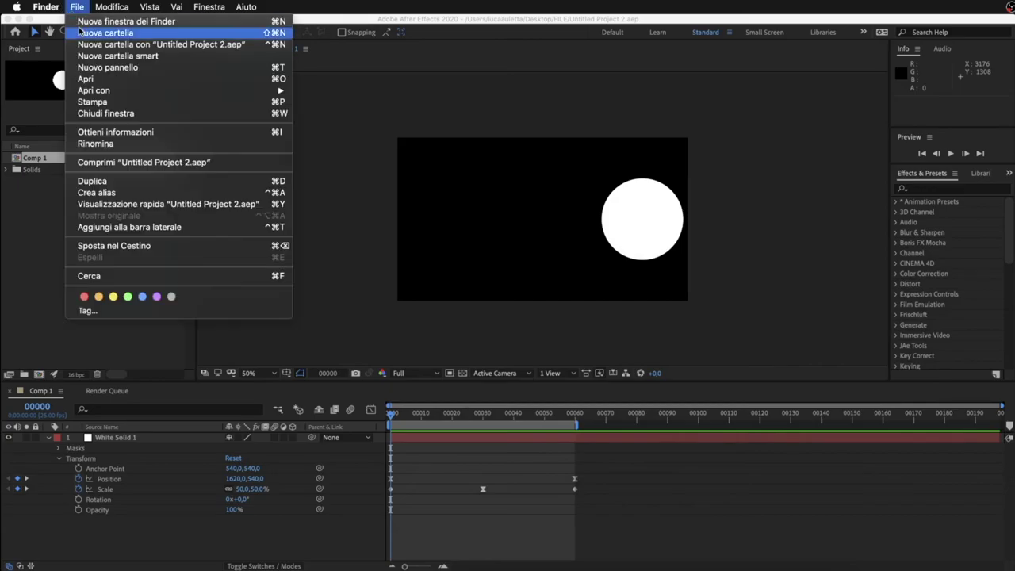
pyautogui.click(370, 215)
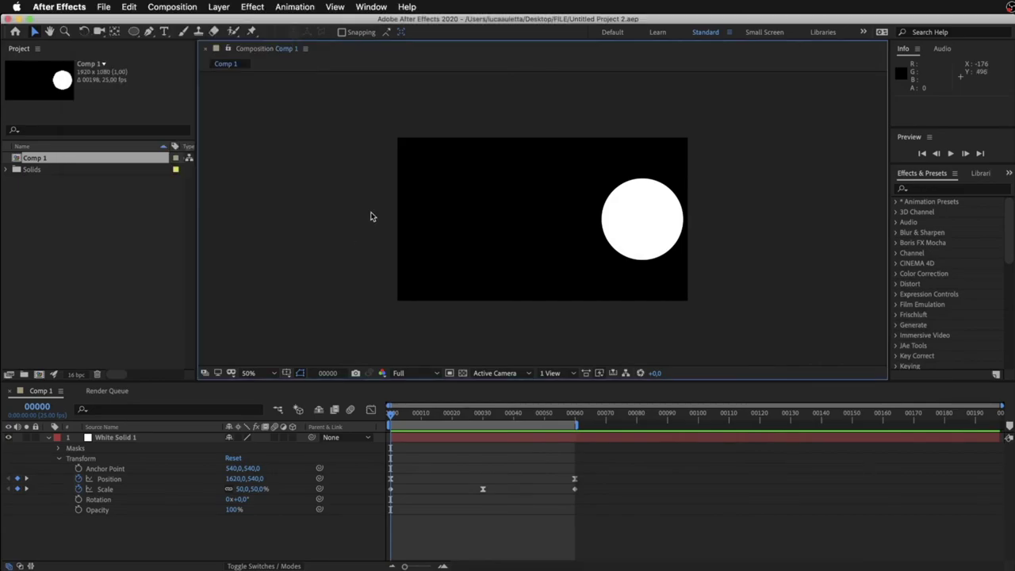
# Increment and Save again to create Untitled Project 3.aep and confirm it in Finder
pyautogui.click(104, 6)
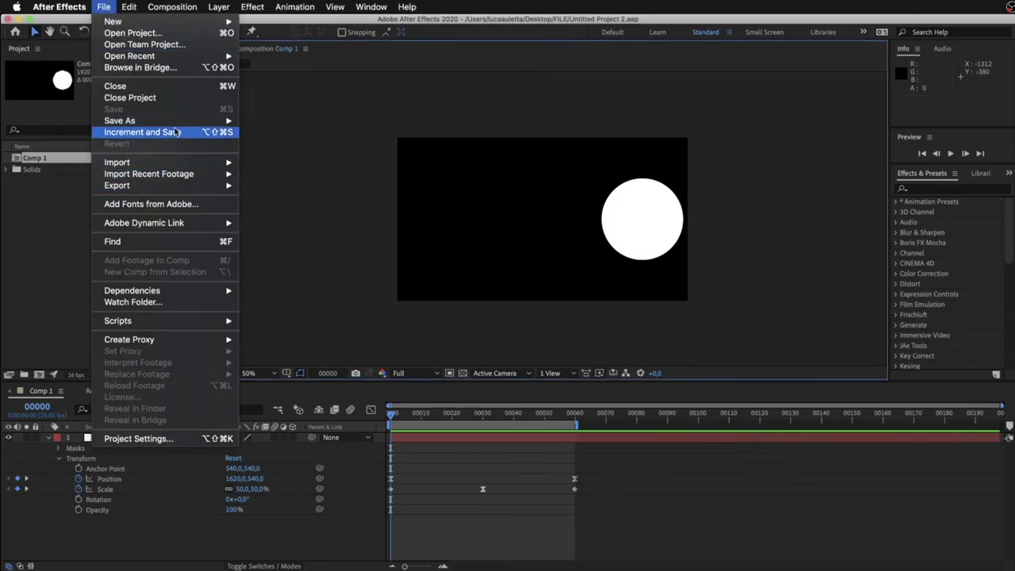
pyautogui.click(177, 131)
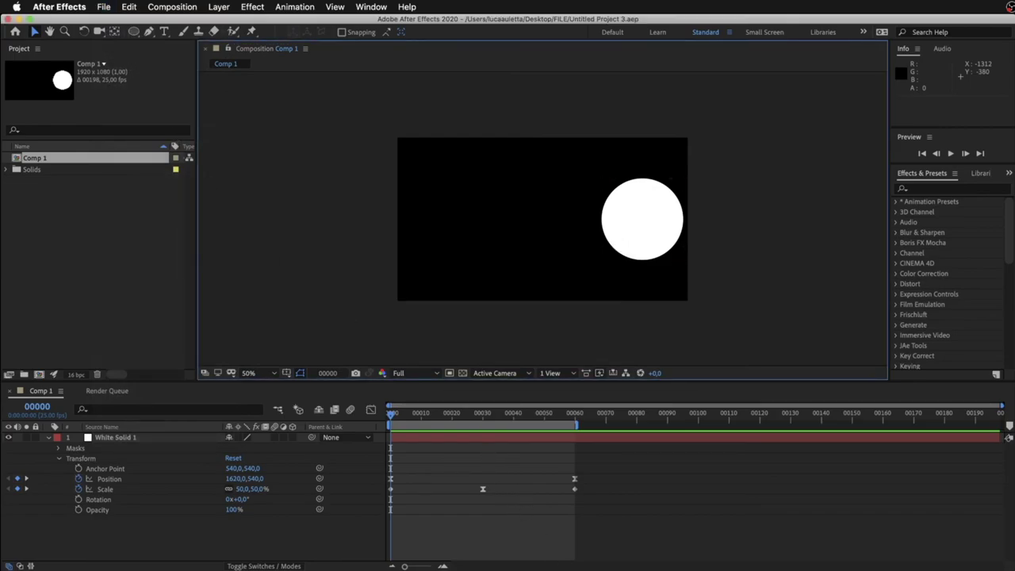
pyautogui.press('super+Tab')
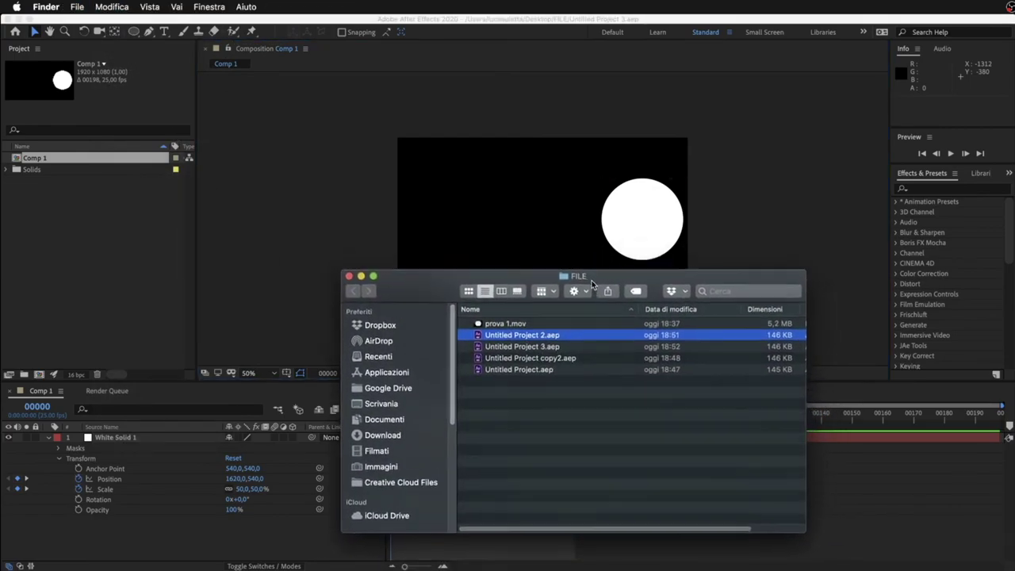
pyautogui.doubleClick(591, 280)
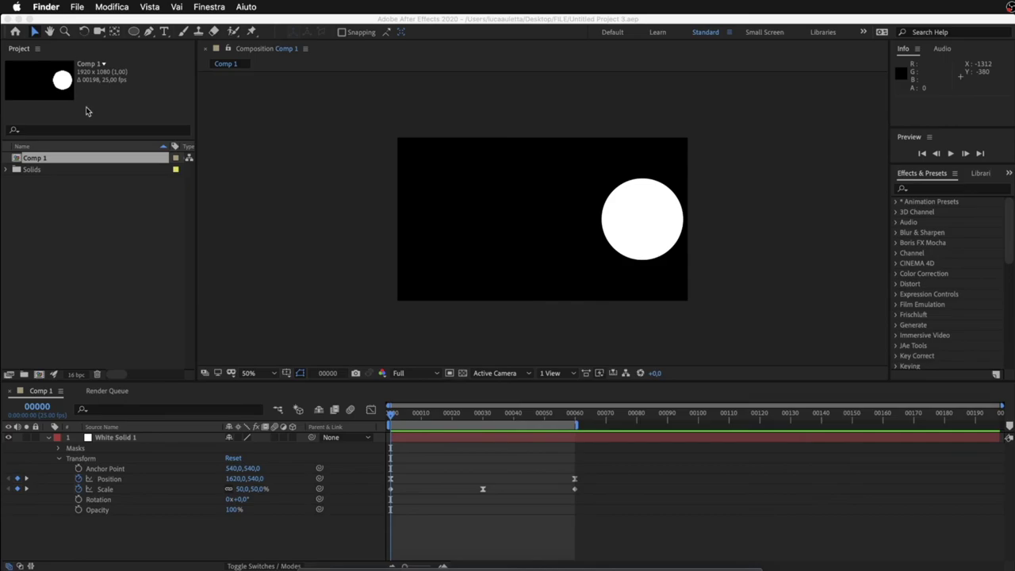
pyautogui.click(87, 112)
pyautogui.click(59, 6)
# Lower Auto-Save Maximum Project Versions from 8 to 5
pyautogui.moveTo(111, 41)
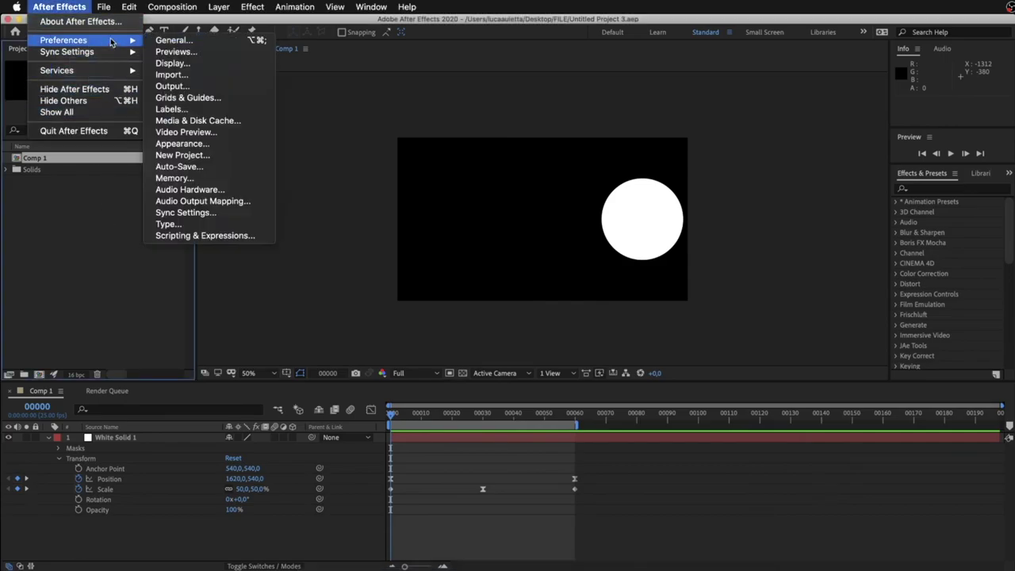
pyautogui.click(178, 166)
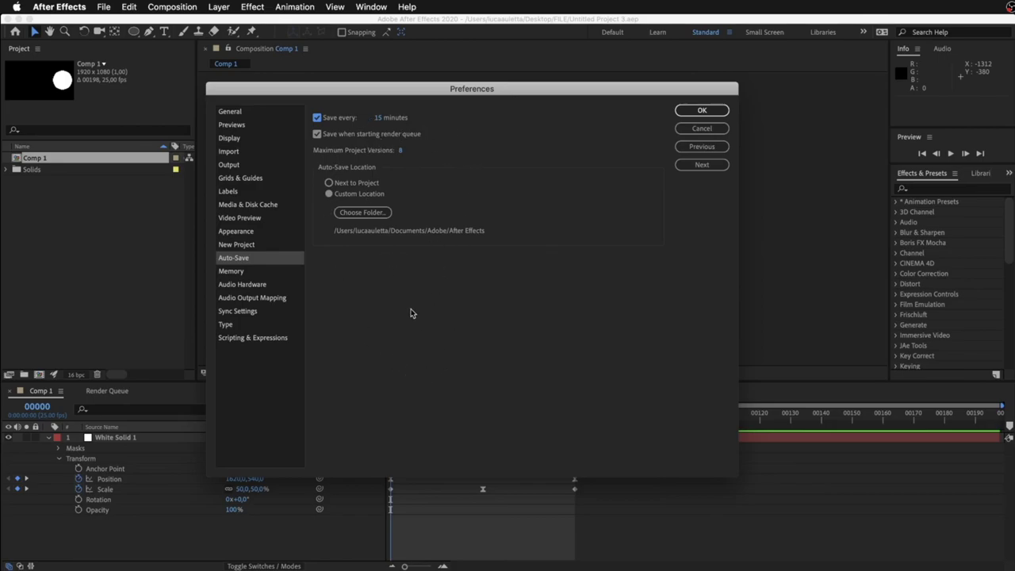
pyautogui.click(399, 151)
pyautogui.press('Return')
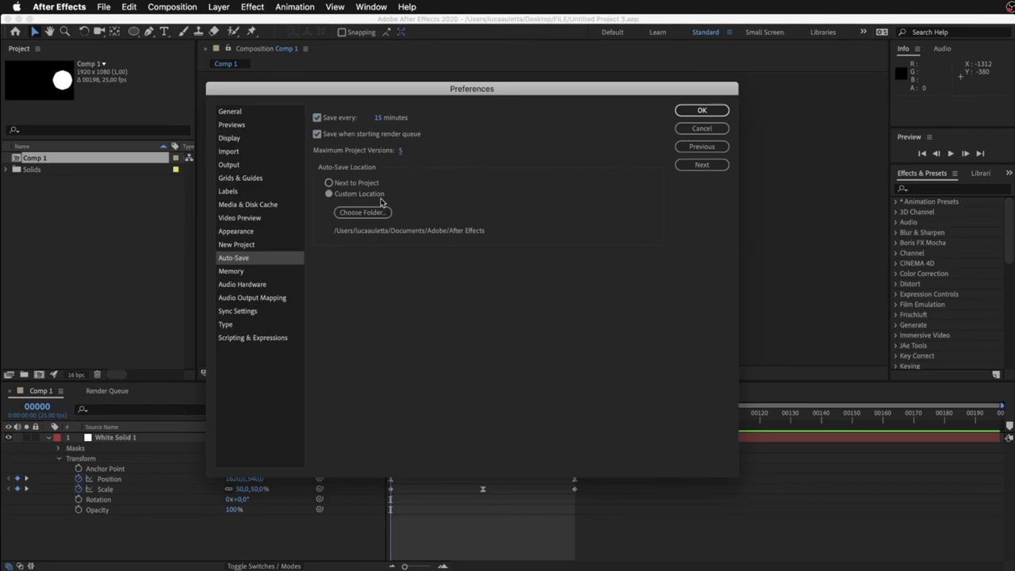